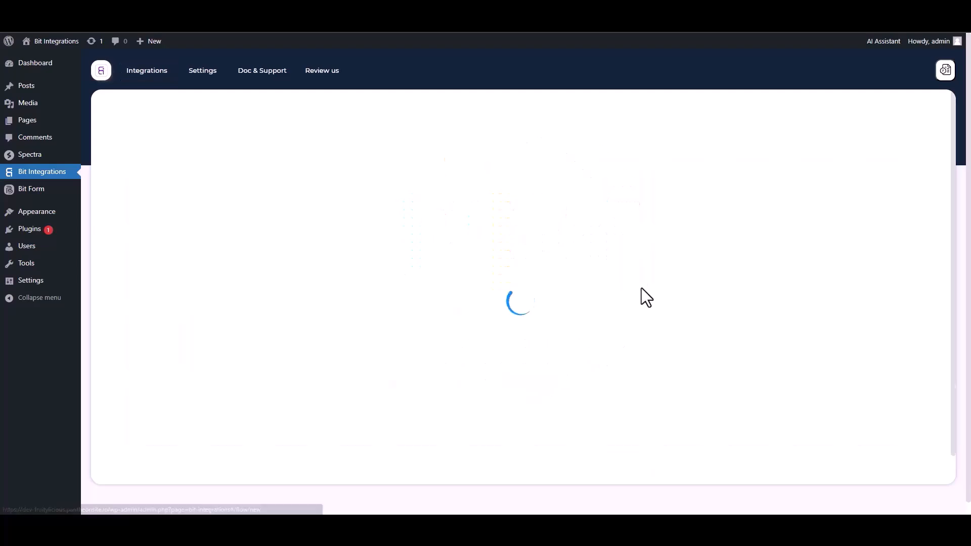
Search 'spec', choose Spectra as the trigger, and start fetching a form submission.
{"action": "left_click", "coordinate": [403, 136]}
{"action": "type", "text": "spec"}
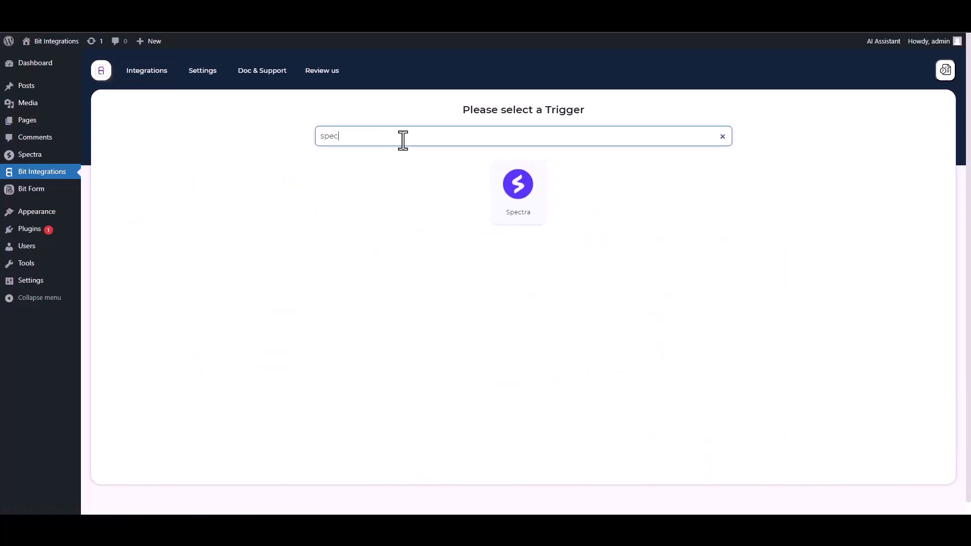
{"action": "left_click", "coordinate": [515, 193]}
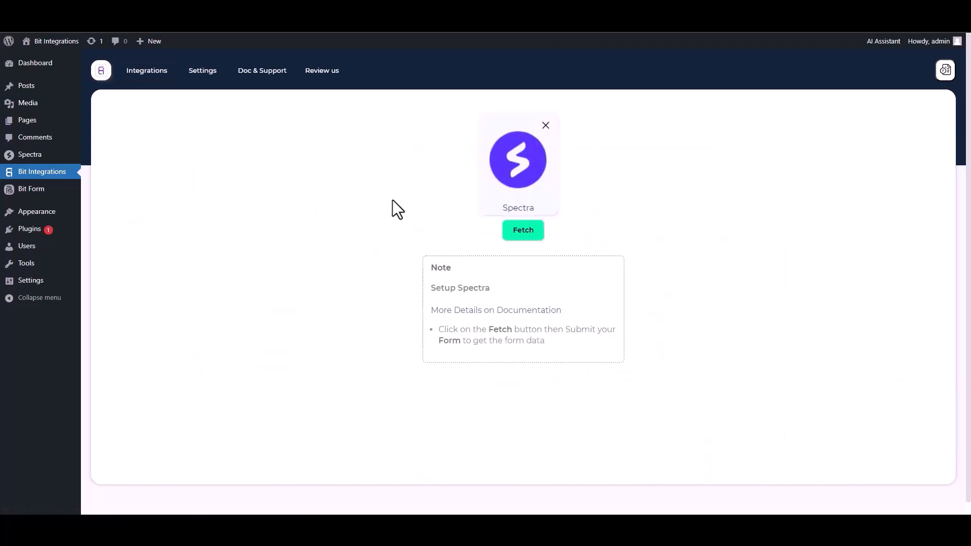
{"action": "left_click", "coordinate": [524, 231]}
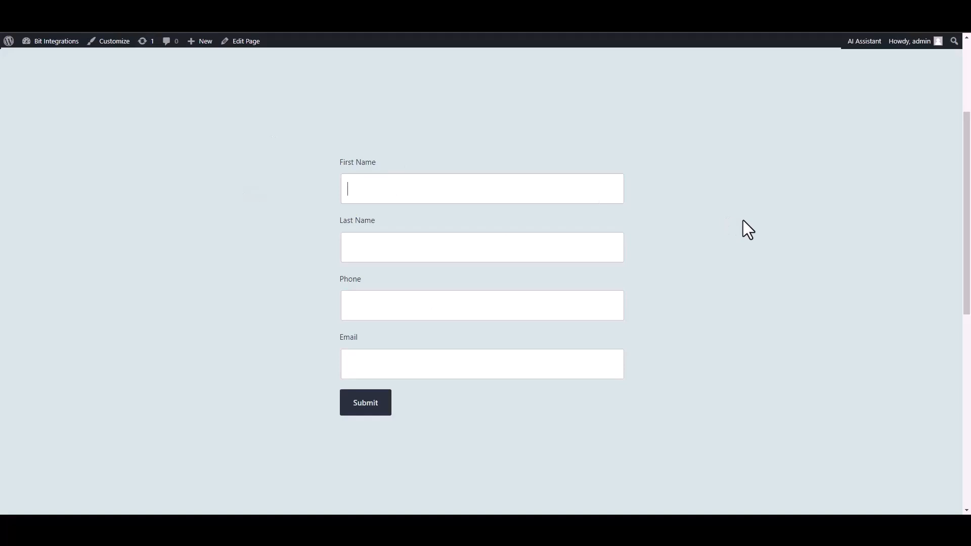
Submit the Spectra form with first name 'test', last name 'test2', a phone number and a test email.
{"action": "type", "text": "ye"}
{"action": "key", "text": "BackSpace"}
{"action": "key", "text": "BackSpace"}
{"action": "type", "text": "test"}
{"action": "key", "text": "Tab"}
{"action": "type", "text": "test2"}
{"action": "key", "text": "BackSpace"}
{"action": "type", "text": "2"}
{"action": "left_click", "coordinate": [561, 302]}
{"action": "type", "text": "5515456"}
{"action": "left_click", "coordinate": [550, 368]}
{"action": "type", "text": "test@gmail."}
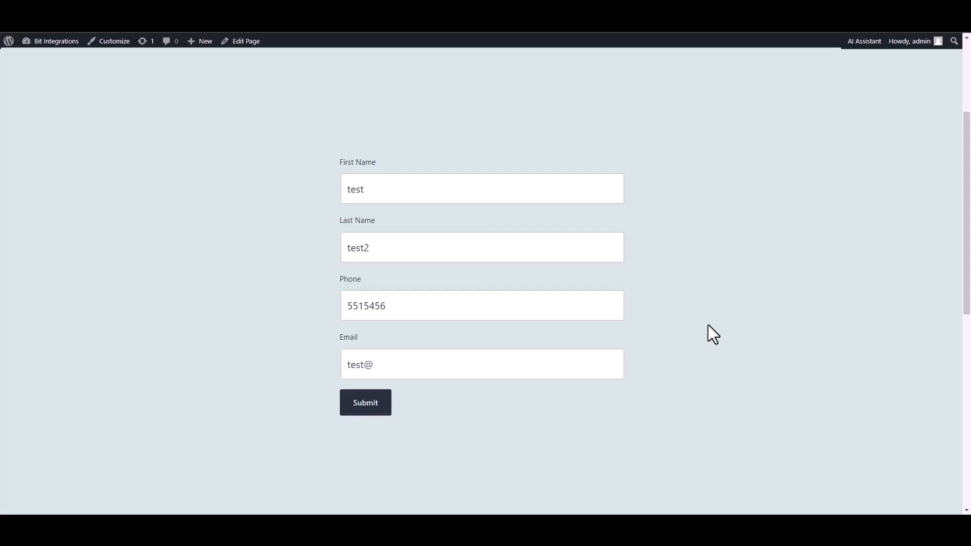
{"action": "type", "text": "com"}
{"action": "left_click", "coordinate": [364, 411]}
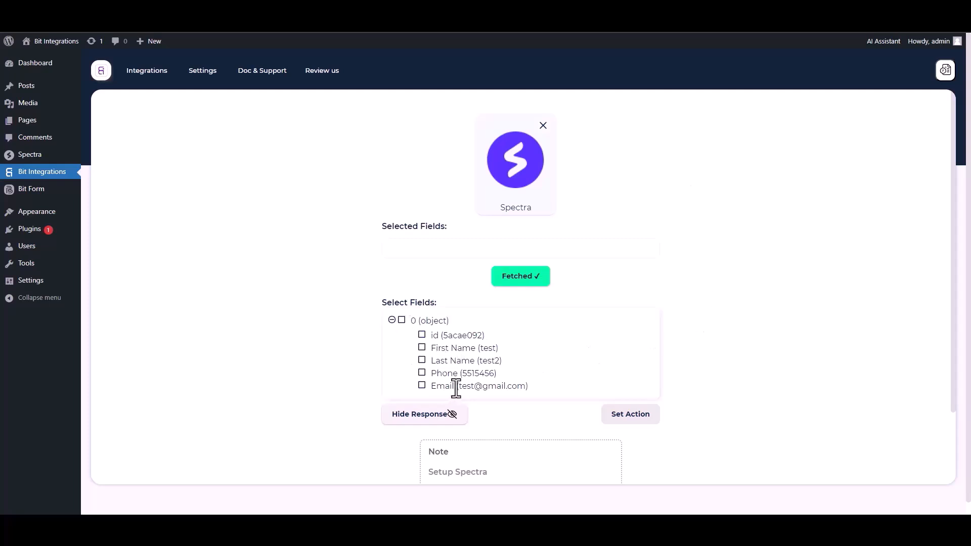
Select the id, First Name, Last Name, Phone and Email fetched fields.
{"action": "left_click", "coordinate": [423, 336]}
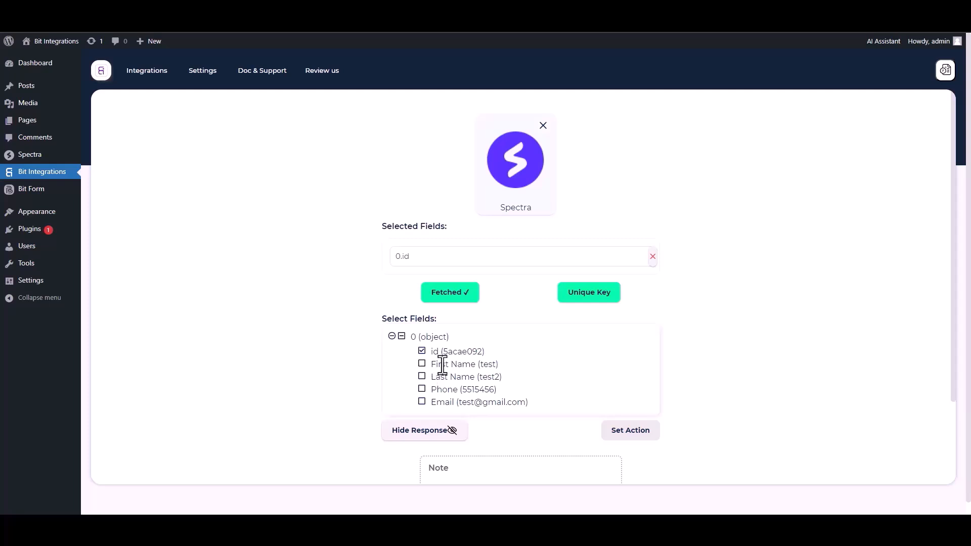
{"action": "left_click", "coordinate": [422, 364]}
{"action": "left_click", "coordinate": [423, 401]}
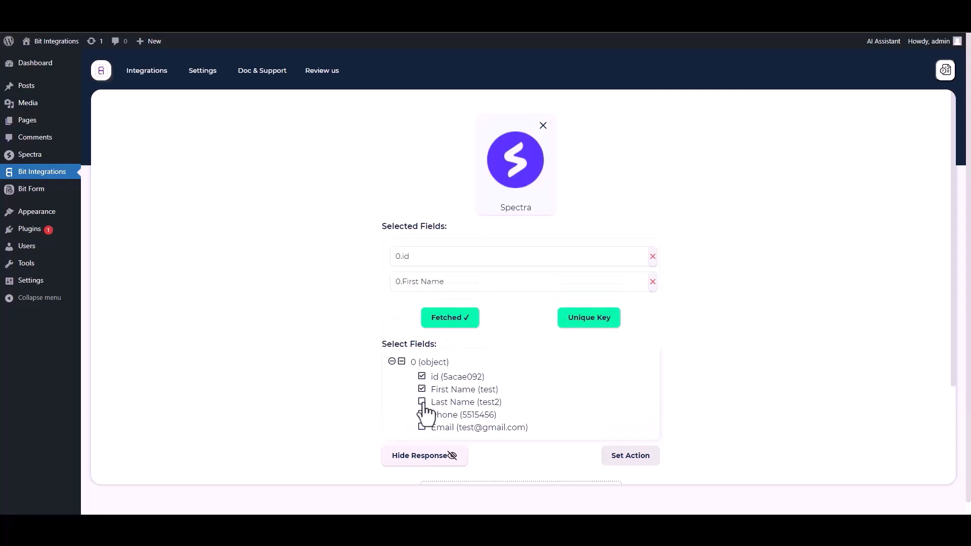
{"action": "left_click", "coordinate": [423, 440]}
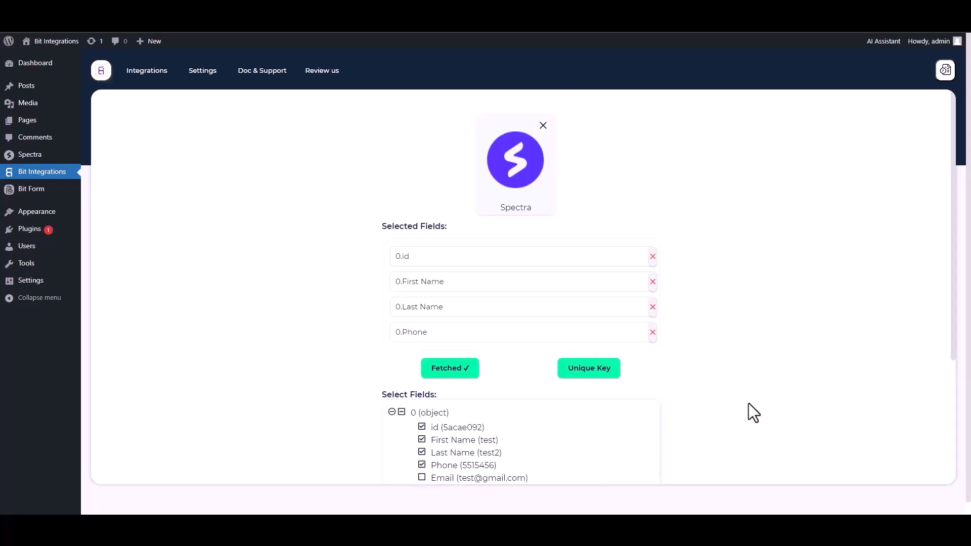
{"action": "scroll", "coordinate": [949, 336], "scroll_direction": "down", "scroll_amount": 1}
{"action": "left_click", "coordinate": [422, 454]}
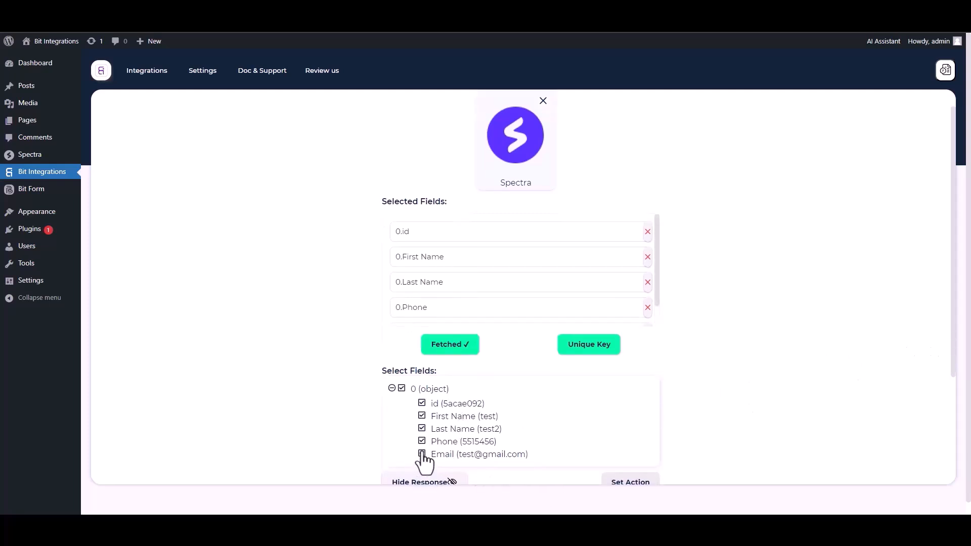
{"action": "scroll", "coordinate": [956, 362], "scroll_direction": "down", "scroll_amount": 1}
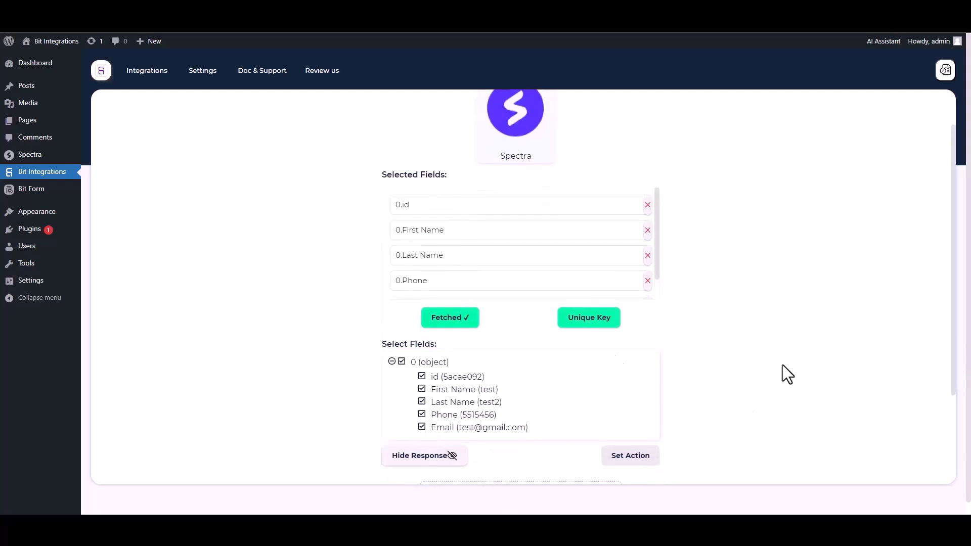
Set 0.id as the unique key and proceed to action selection.
{"action": "left_click", "coordinate": [597, 327]}
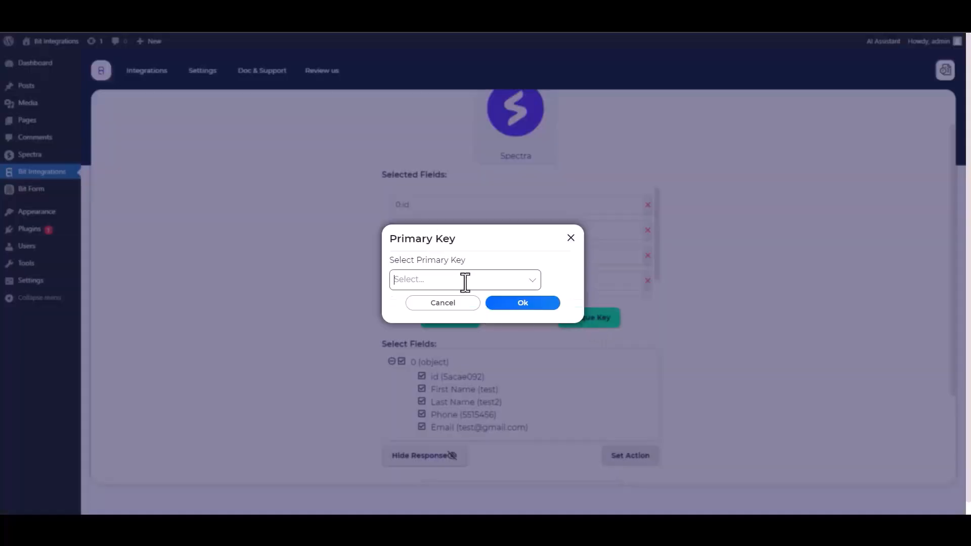
{"action": "left_click", "coordinate": [464, 280]}
{"action": "left_click", "coordinate": [407, 304]}
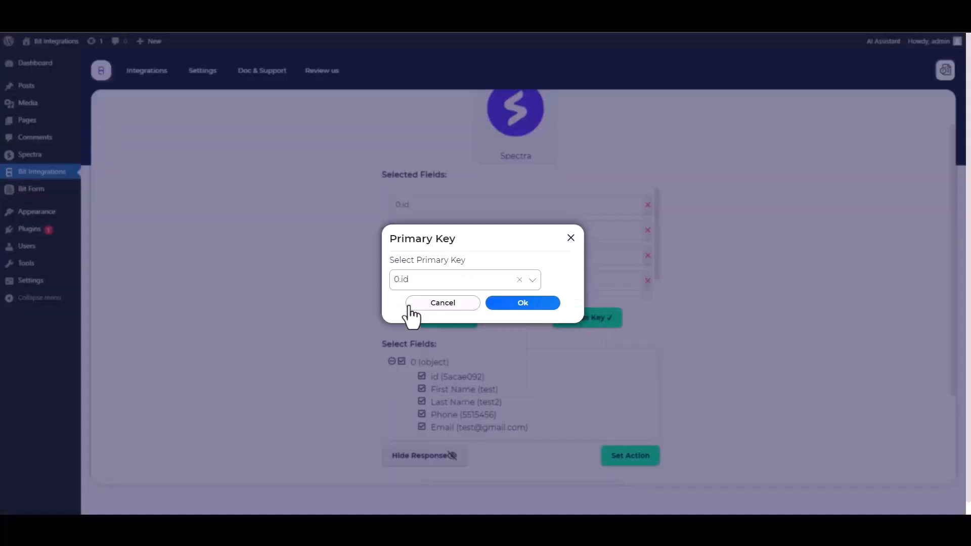
{"action": "left_click", "coordinate": [519, 304]}
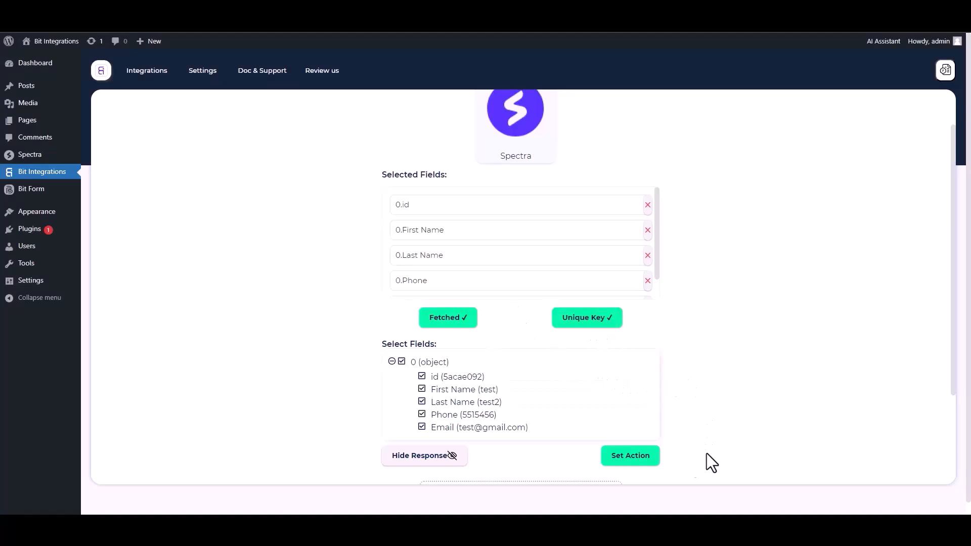
{"action": "left_click", "coordinate": [624, 461]}
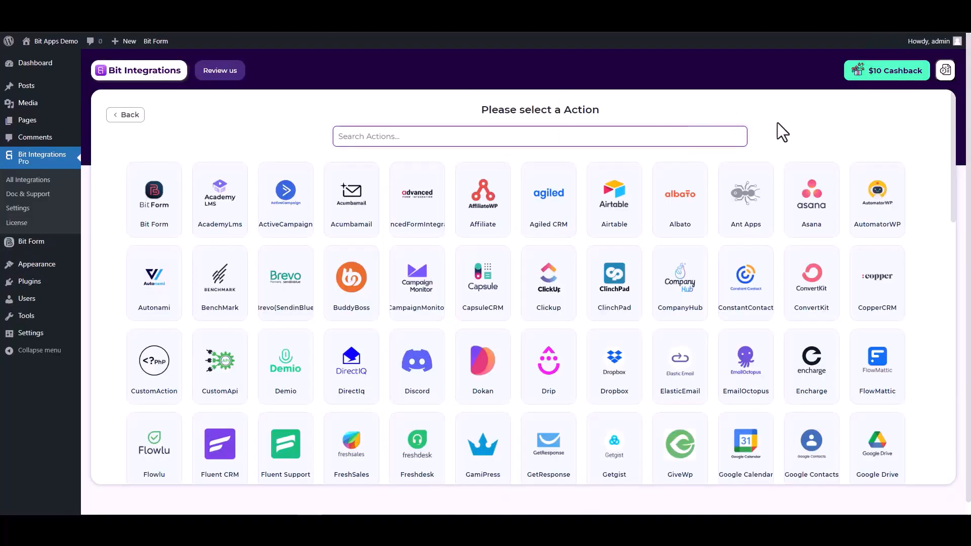
Search 'high' and choose High Level as the action app.
{"action": "type", "text": "h"}
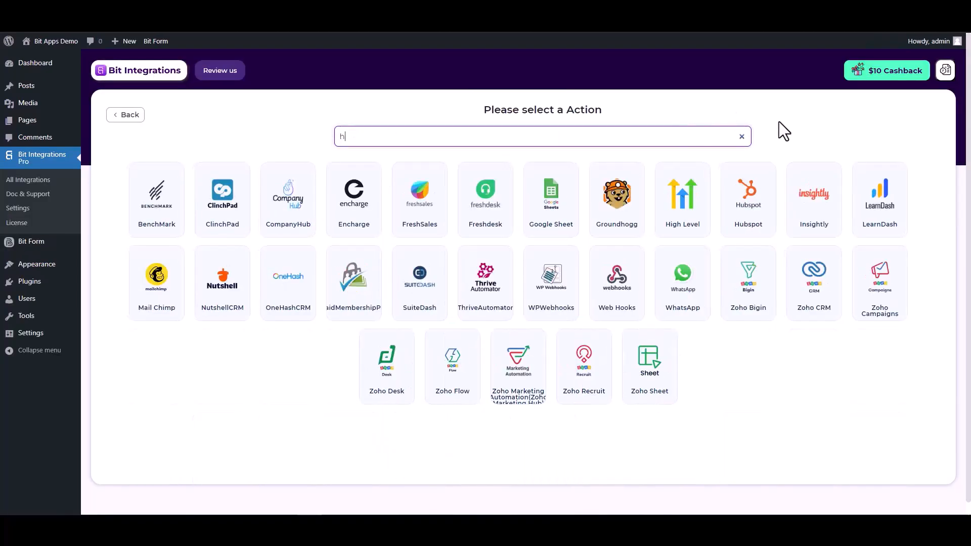
{"action": "type", "text": "igh"}
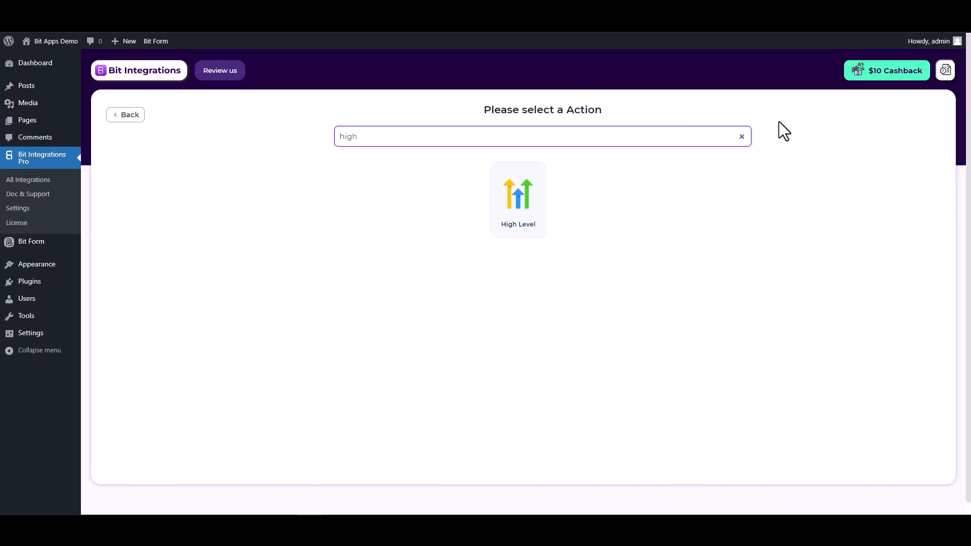
{"action": "left_click", "coordinate": [529, 236]}
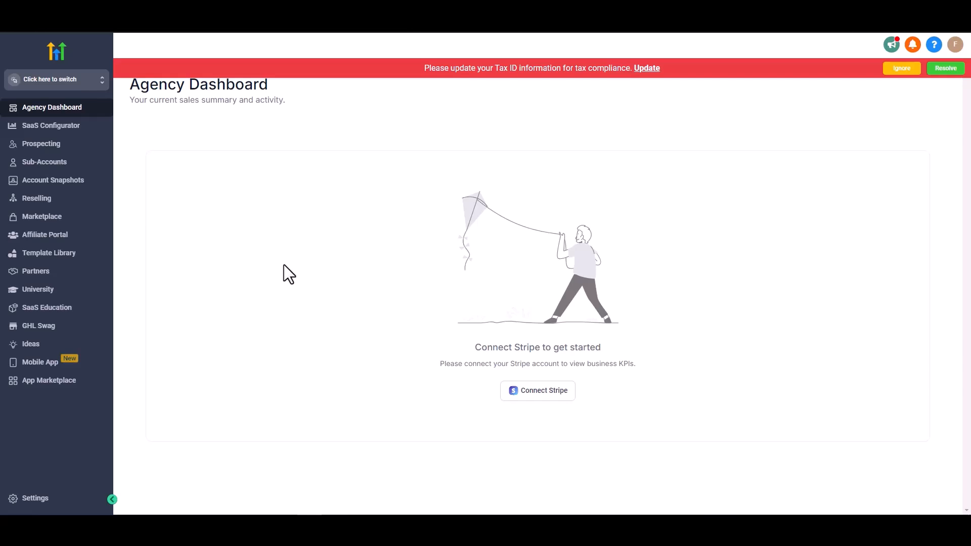
Create an agency API key named 'Bit Integrations' under Settings > API Keys and copy it.
{"action": "left_click", "coordinate": [46, 502]}
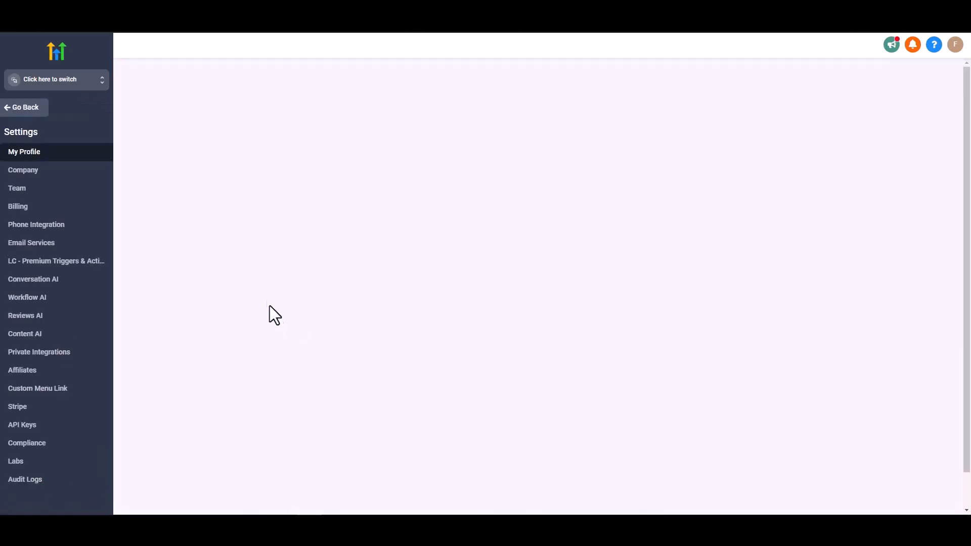
{"action": "left_click", "coordinate": [27, 428]}
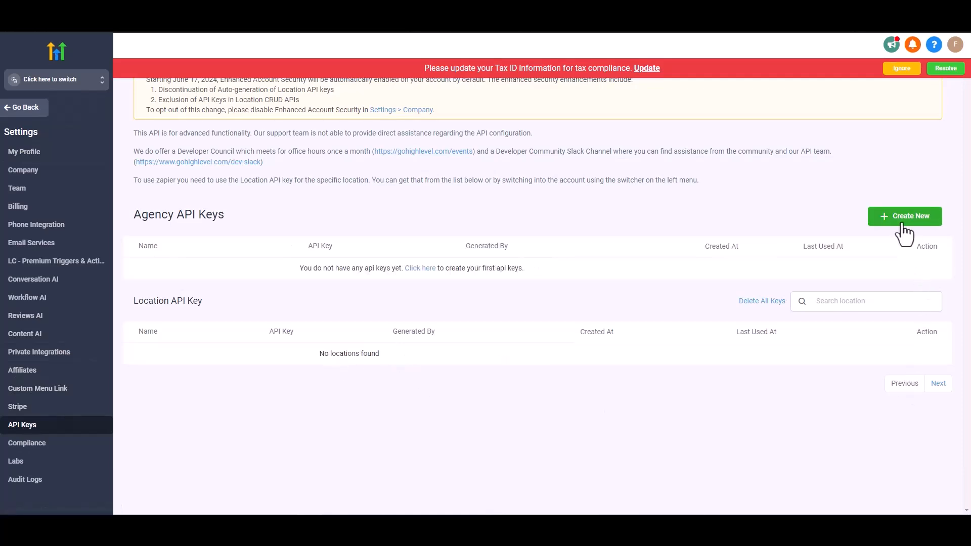
{"action": "left_click", "coordinate": [903, 226]}
{"action": "left_click", "coordinate": [457, 127]}
{"action": "type", "text": "Bit Integrations"}
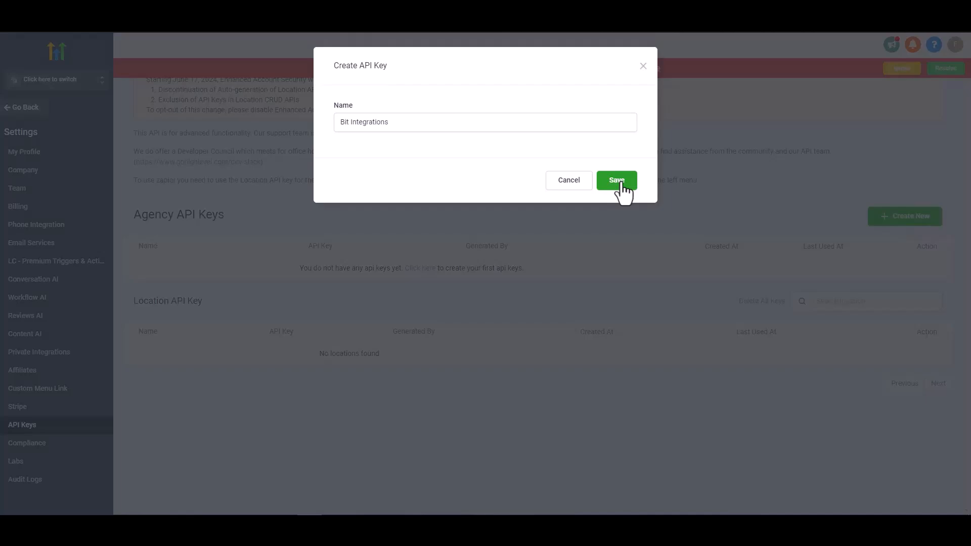
{"action": "left_click", "coordinate": [620, 182]}
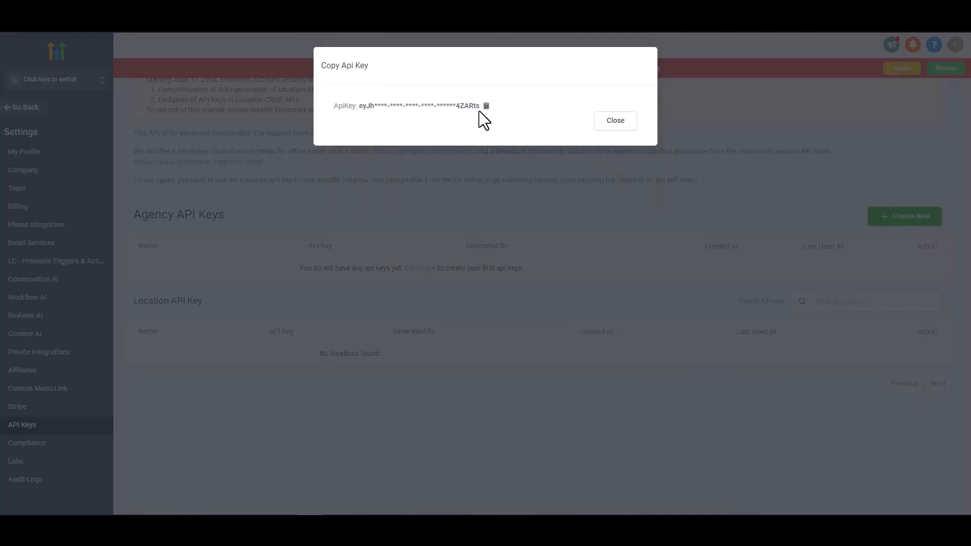
{"action": "left_click", "coordinate": [486, 106]}
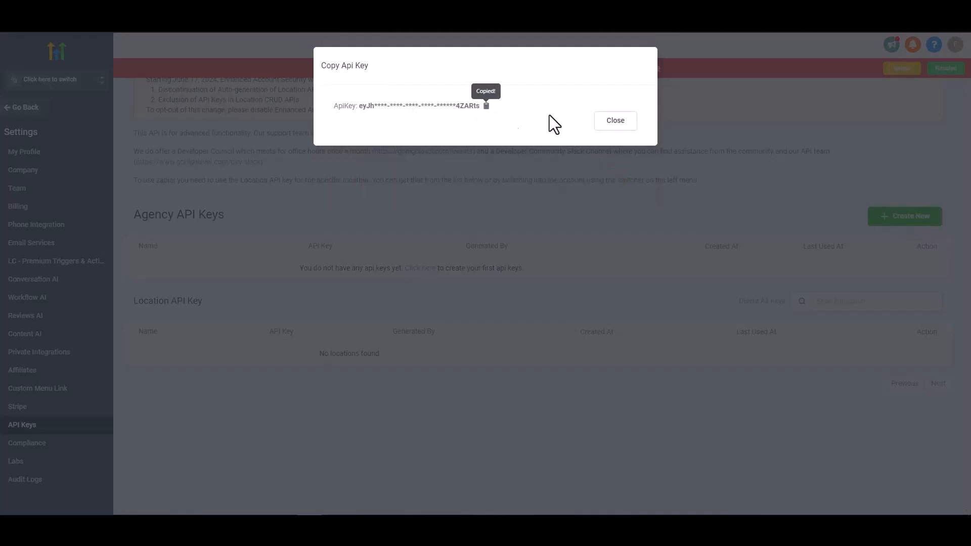
{"action": "left_click", "coordinate": [614, 124]}
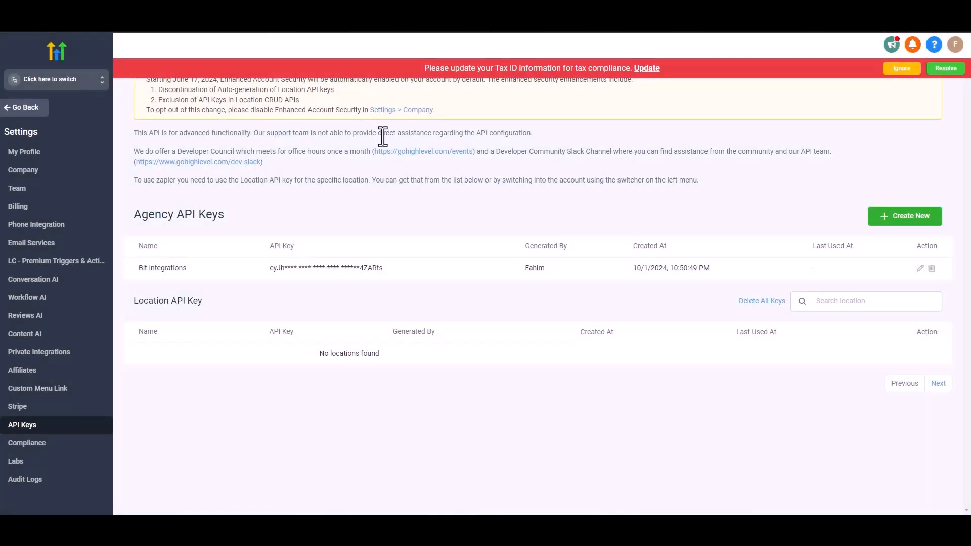
Switch to the Bit Integrations sub-account, then generate and copy a Business Profile API key.
{"action": "left_click", "coordinate": [57, 85]}
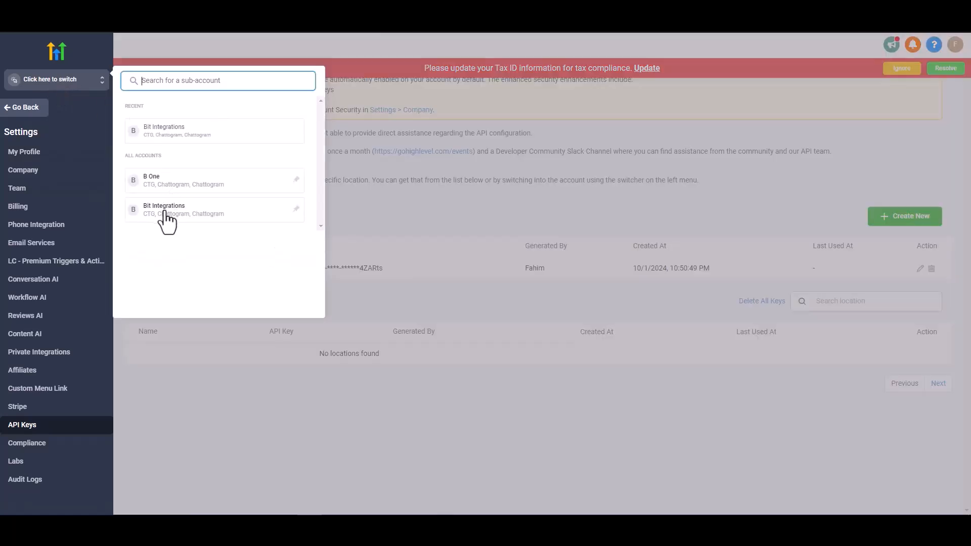
{"action": "left_click", "coordinate": [164, 215]}
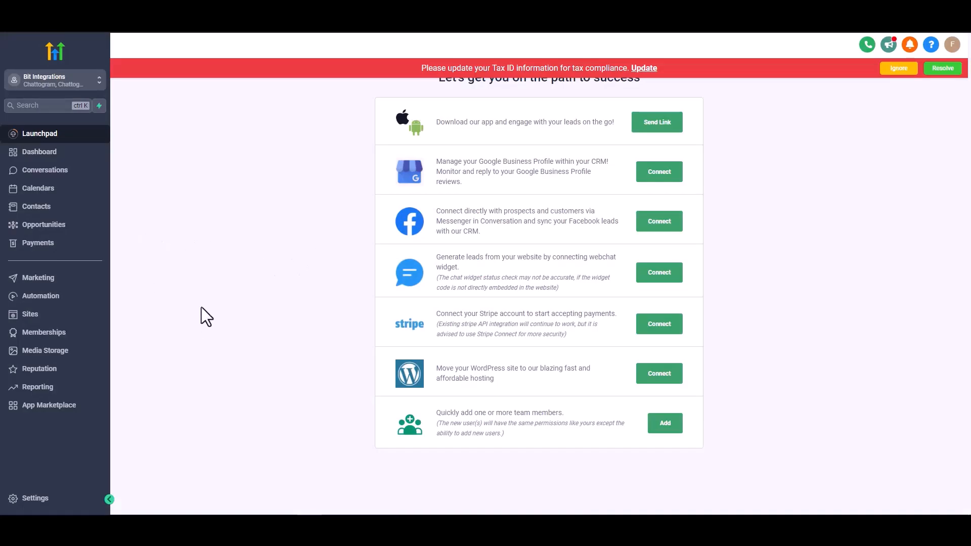
{"action": "left_click", "coordinate": [37, 499]}
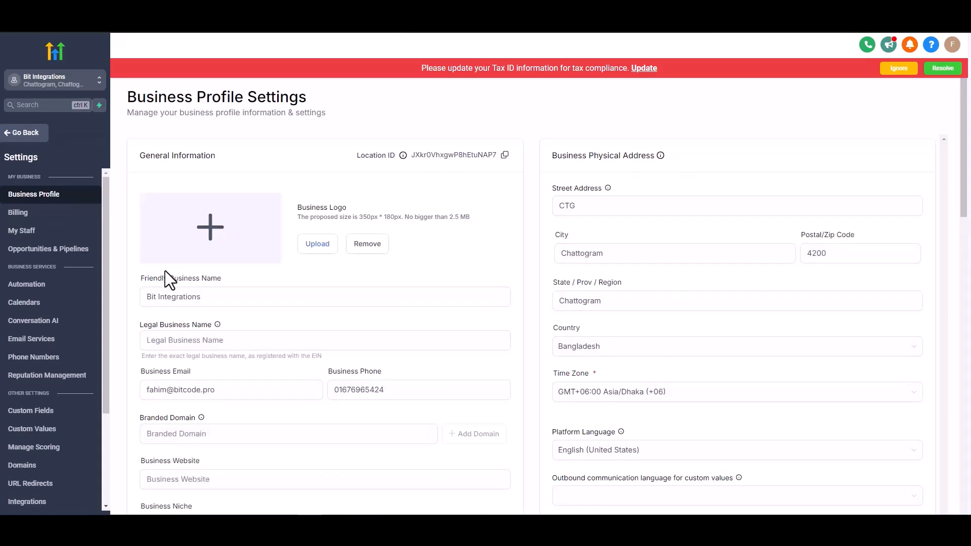
{"action": "scroll", "coordinate": [165, 271], "scroll_direction": "down", "scroll_amount": 2}
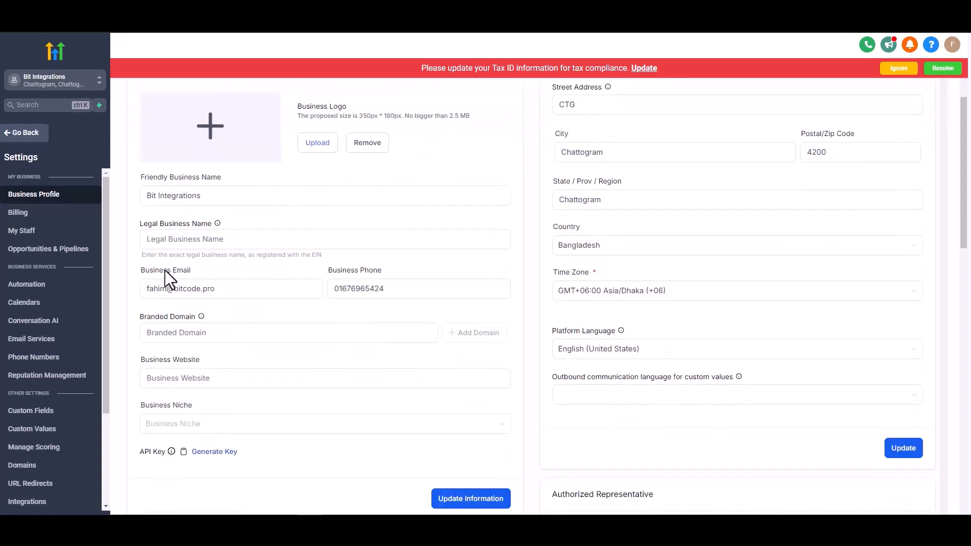
{"action": "scroll", "coordinate": [165, 270], "scroll_direction": "down", "scroll_amount": 2}
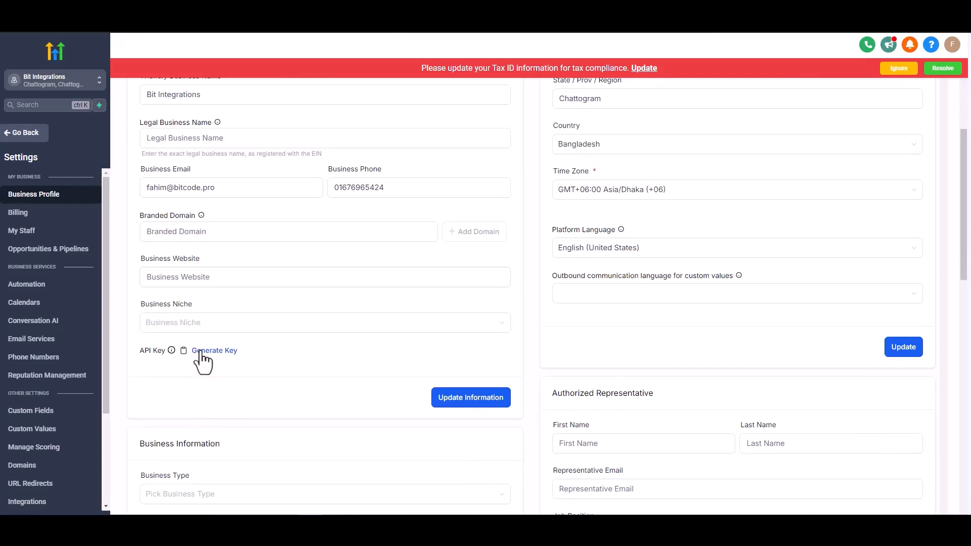
{"action": "left_click", "coordinate": [200, 351]}
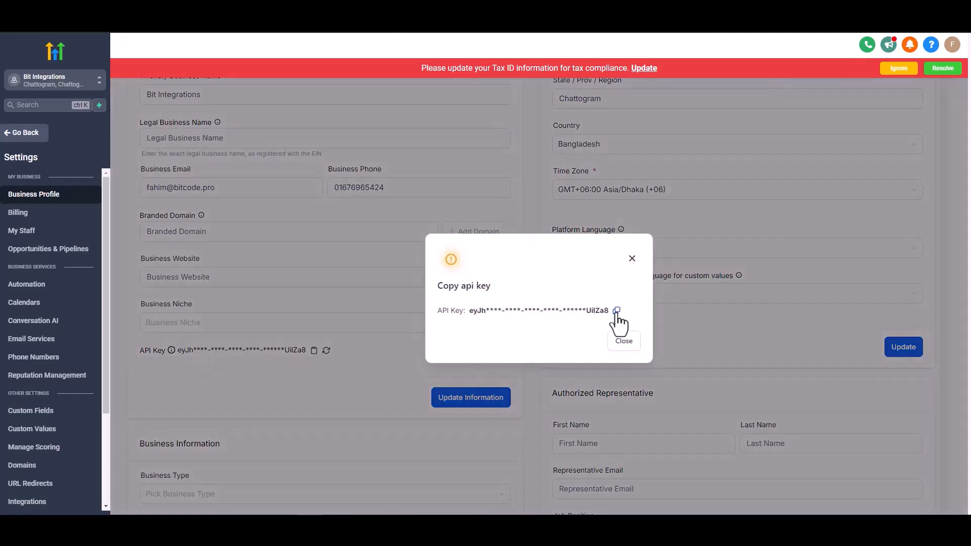
{"action": "left_click", "coordinate": [617, 313]}
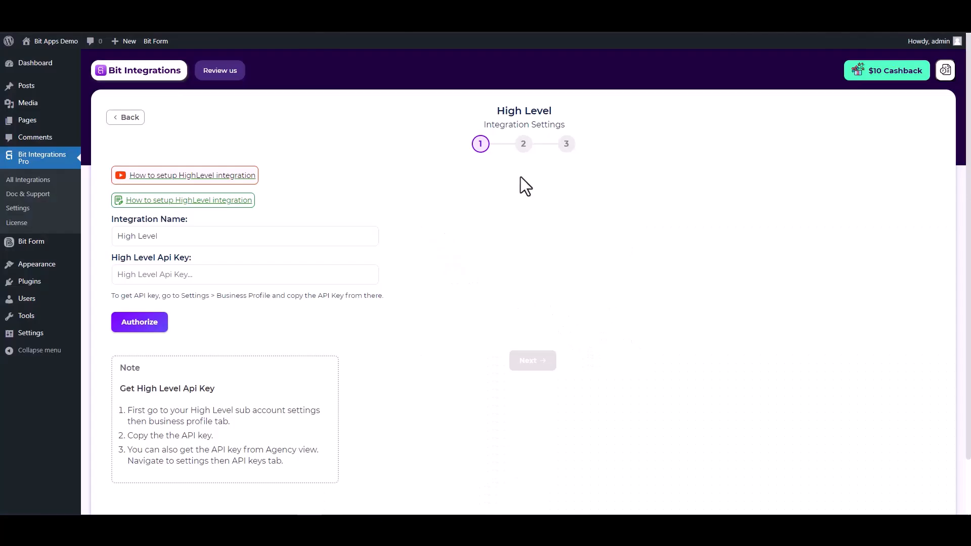
Paste the HighLevel API key and authorize the connection.
{"action": "left_click", "coordinate": [264, 275]}
{"action": "key", "text": "ctrl+v"}
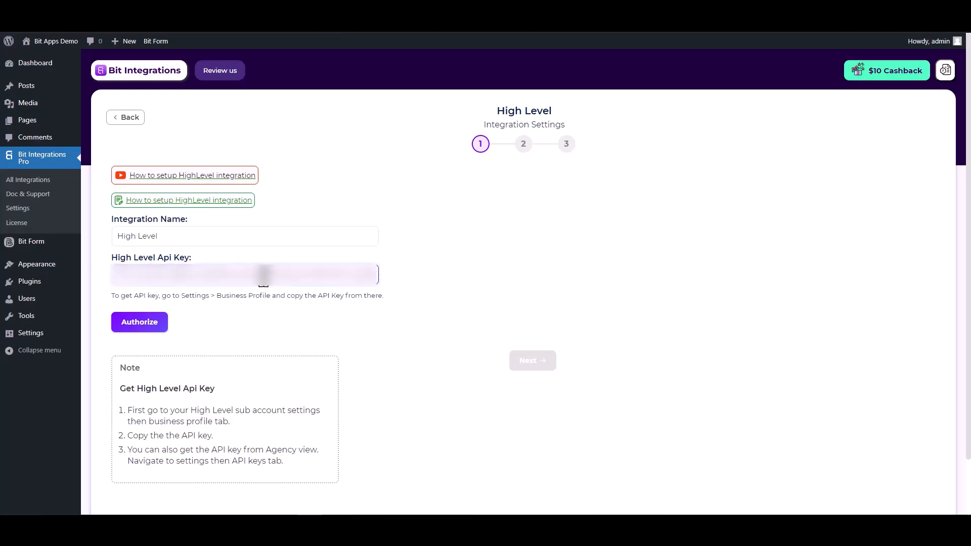
{"action": "left_click", "coordinate": [136, 327]}
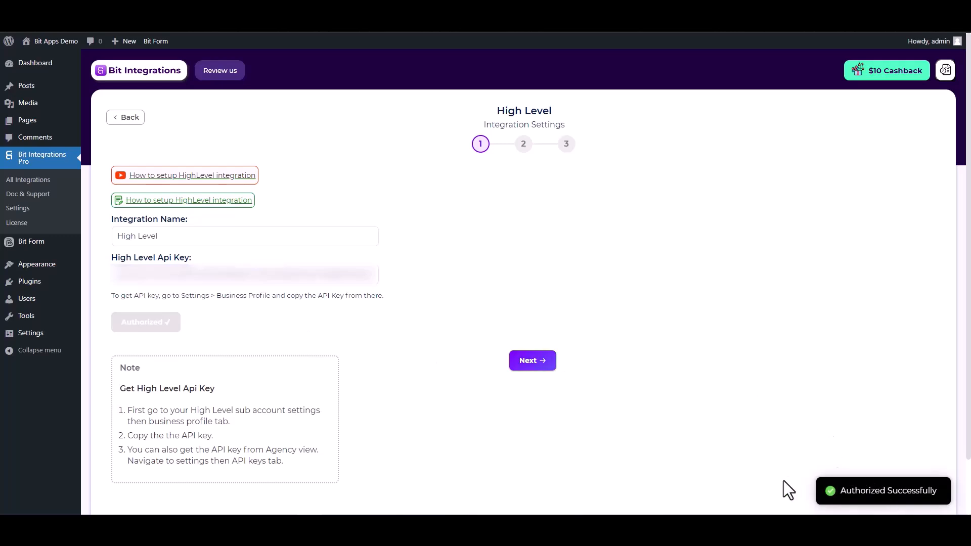
{"action": "left_click", "coordinate": [533, 363]}
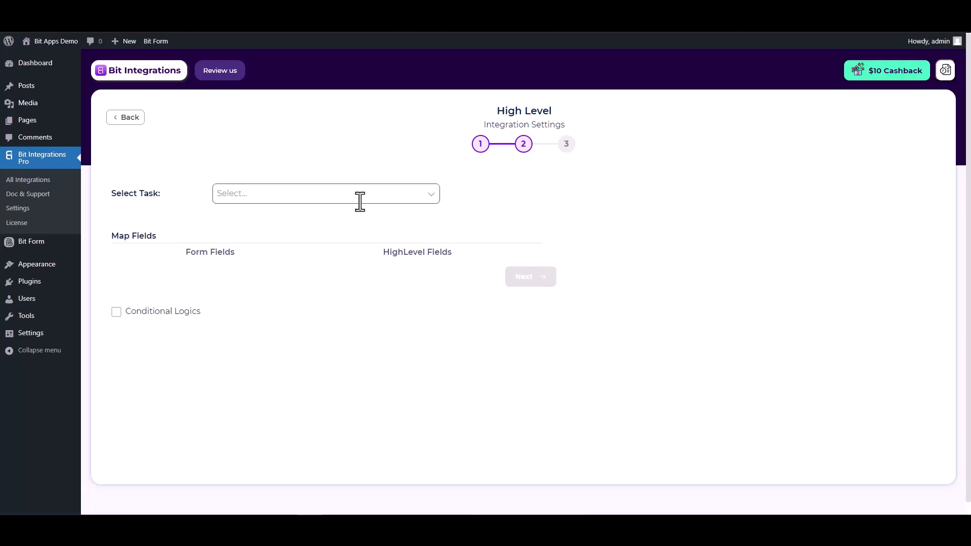
Choose the Create Contact task and map the Email and First Name fields.
{"action": "left_click", "coordinate": [360, 195]}
{"action": "left_click", "coordinate": [268, 216]}
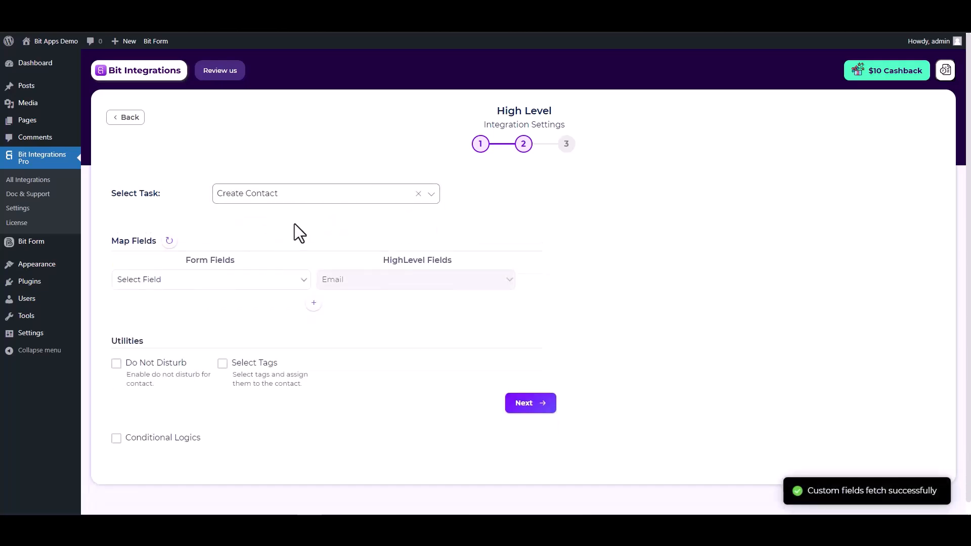
{"action": "left_click", "coordinate": [290, 285]}
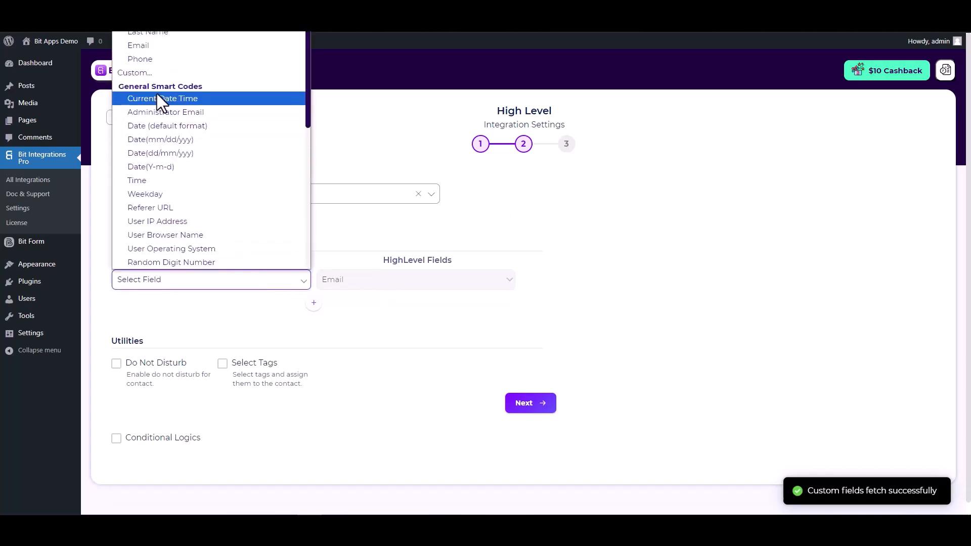
{"action": "left_click", "coordinate": [156, 47]}
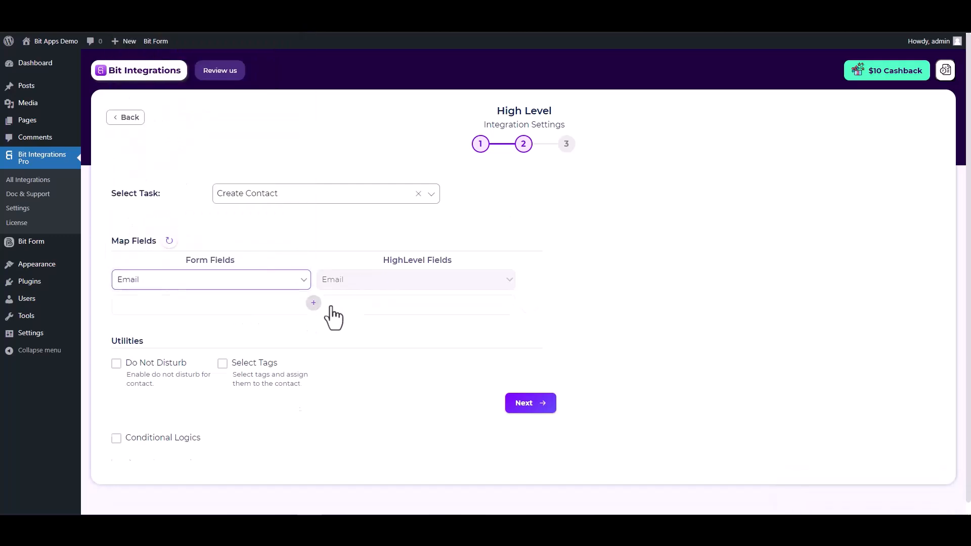
{"action": "left_click", "coordinate": [314, 302]}
{"action": "left_click", "coordinate": [342, 304]}
{"action": "left_click", "coordinate": [344, 334]}
{"action": "left_click", "coordinate": [263, 306]}
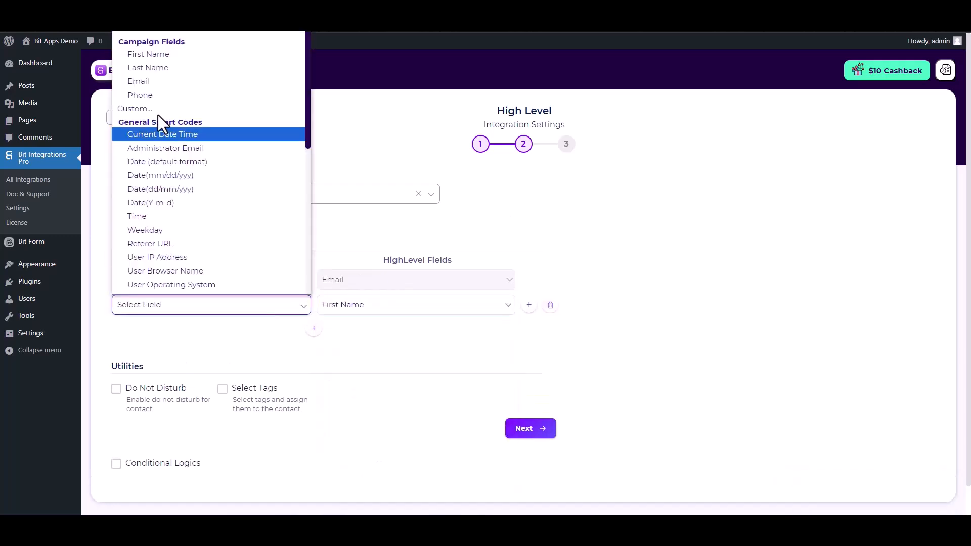
{"action": "left_click", "coordinate": [165, 47]}
Add field mappings for Last Name and Phone.
{"action": "left_click", "coordinate": [314, 329]}
{"action": "left_click", "coordinate": [354, 334]}
{"action": "left_click", "coordinate": [345, 175]}
{"action": "left_click", "coordinate": [276, 331]}
{"action": "left_click", "coordinate": [147, 83]}
{"action": "left_click", "coordinate": [313, 353]}
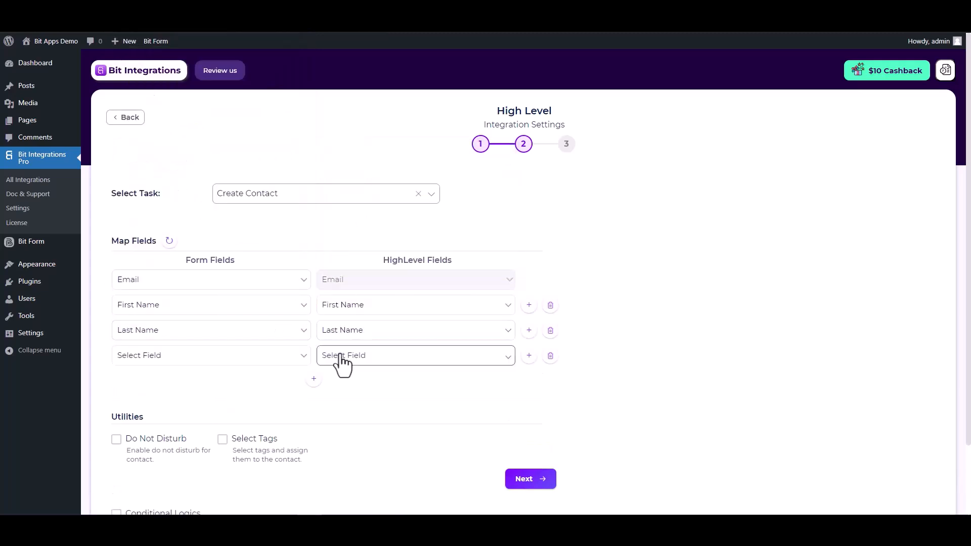
{"action": "left_click", "coordinate": [344, 356]}
{"action": "left_click", "coordinate": [345, 228]}
{"action": "left_click", "coordinate": [292, 358]}
{"action": "left_click", "coordinate": [152, 146]}
Leave conditional logic off, then finish and save the integration.
{"action": "scroll", "coordinate": [257, 371], "scroll_direction": "down", "scroll_amount": 2}
{"action": "left_click_drag", "start_coordinate": [118, 336], "coordinate": [150, 336]}
{"action": "left_click", "coordinate": [201, 335]}
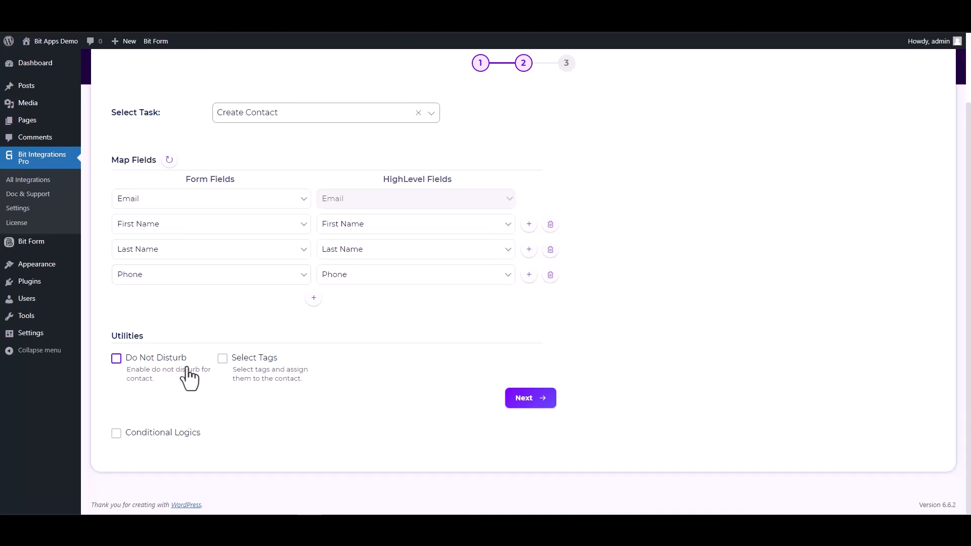
{"action": "left_click", "coordinate": [116, 433]}
{"action": "scroll", "coordinate": [201, 375], "scroll_direction": "down", "scroll_amount": 3}
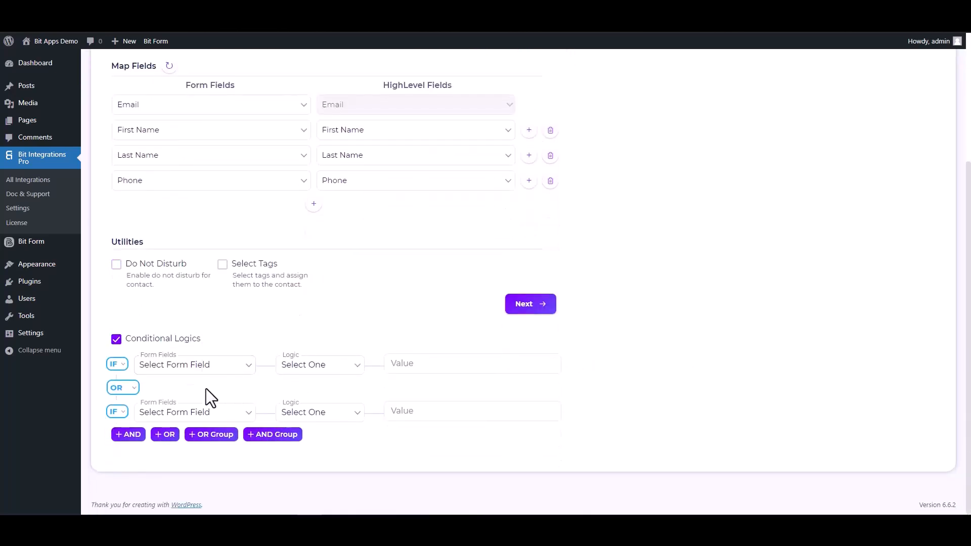
{"action": "left_click", "coordinate": [117, 340]}
{"action": "left_click", "coordinate": [521, 398]}
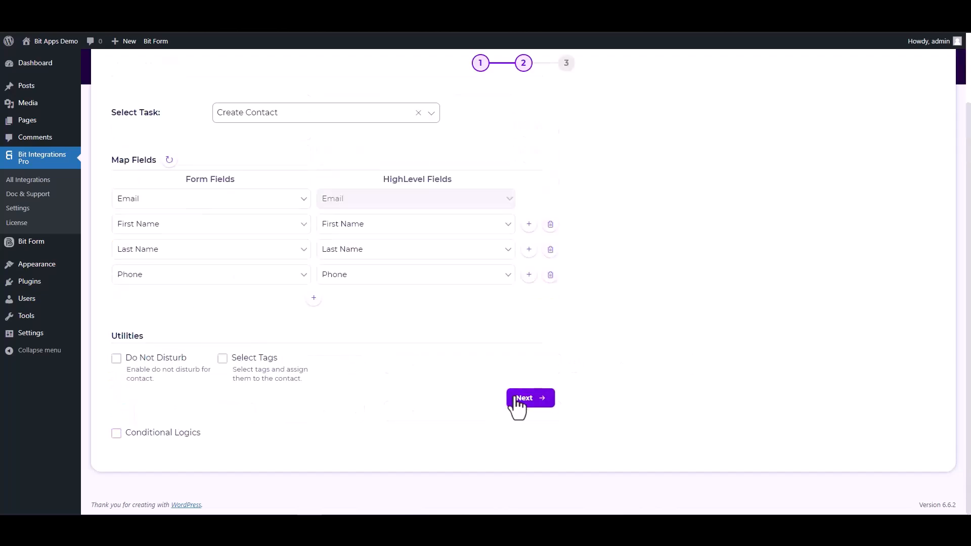
{"action": "left_click", "coordinate": [529, 215]}
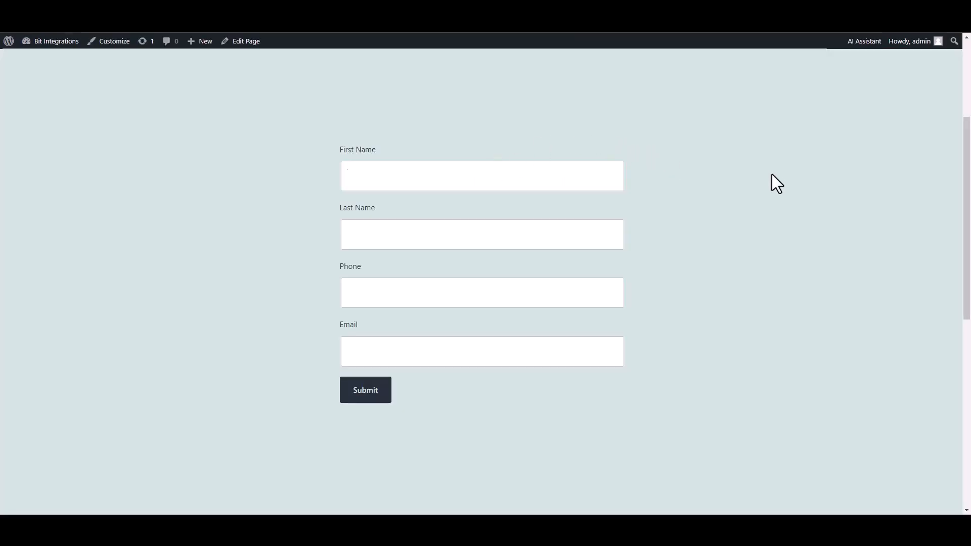
Submit the form with first name 'Bit', last name 'Integrations', a phone number and an email address.
{"action": "type", "text": "Bit"}
{"action": "left_click", "coordinate": [572, 235]}
{"action": "type", "text": "Integrations"}
{"action": "left_click", "coordinate": [546, 301]}
{"action": "type", "text": "444555666"}
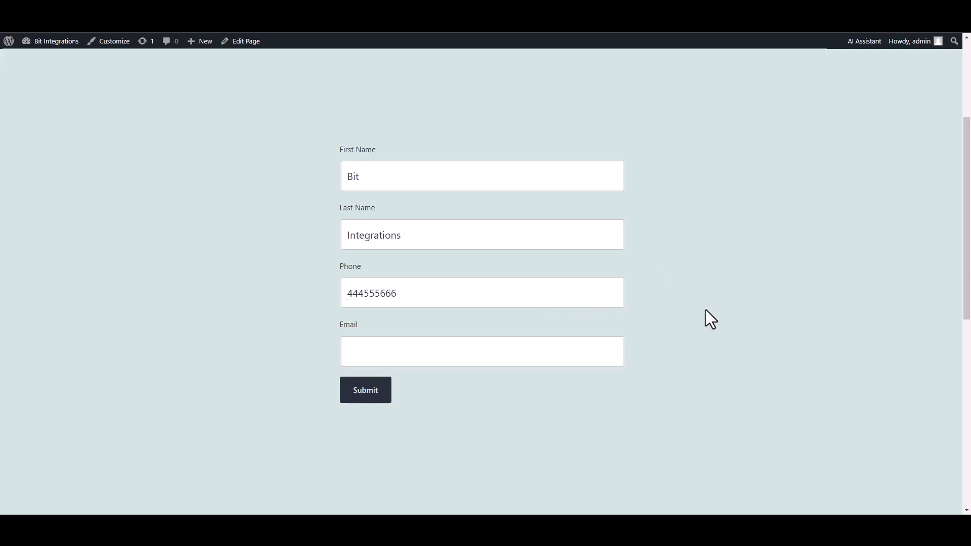
{"action": "left_click", "coordinate": [576, 346]}
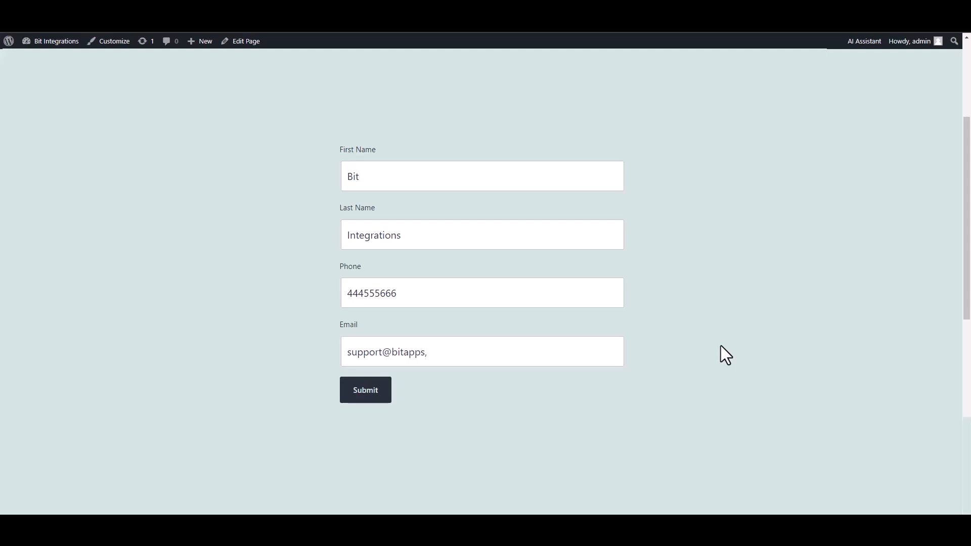
{"action": "left_click", "coordinate": [373, 400]}
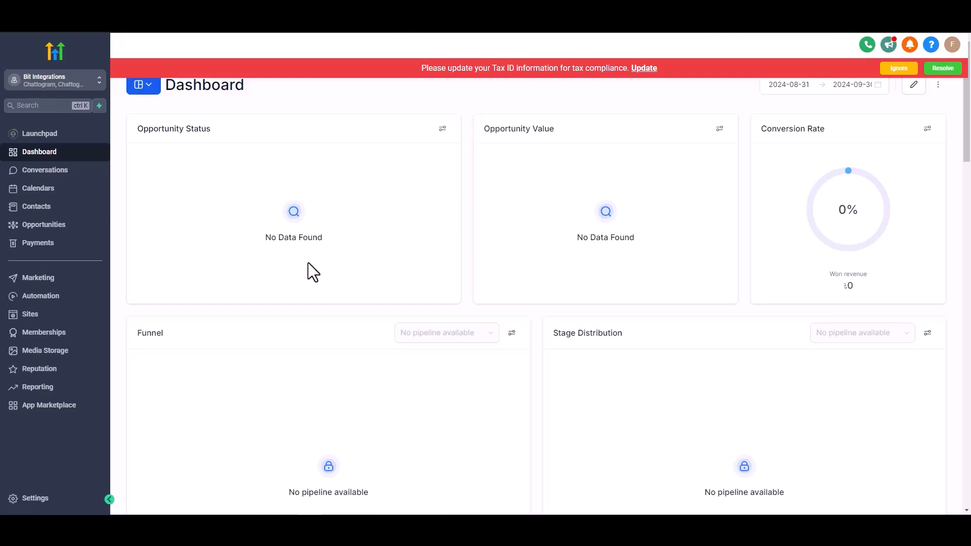
Open the Contacts list and view the Bit Integrations contact record.
{"action": "left_click", "coordinate": [43, 208]}
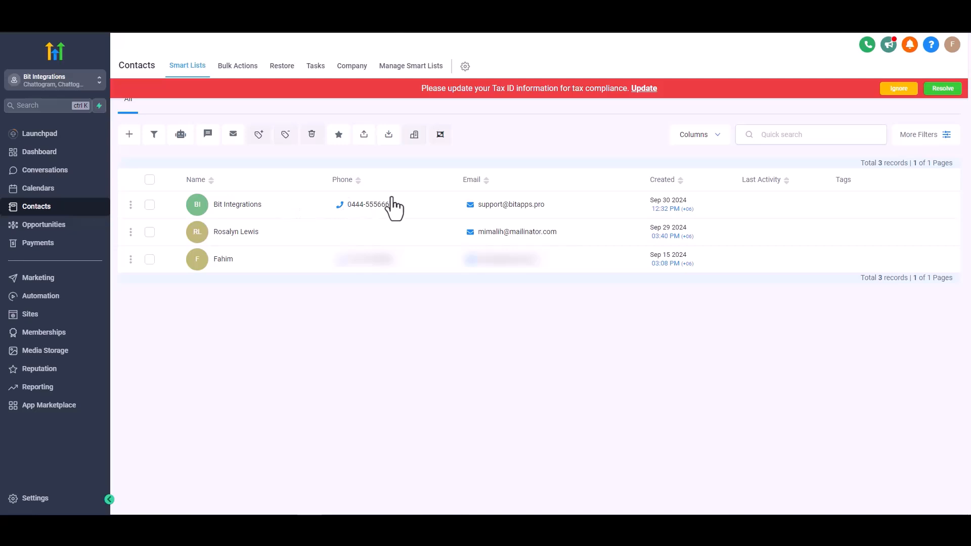
{"action": "left_click", "coordinate": [292, 192]}
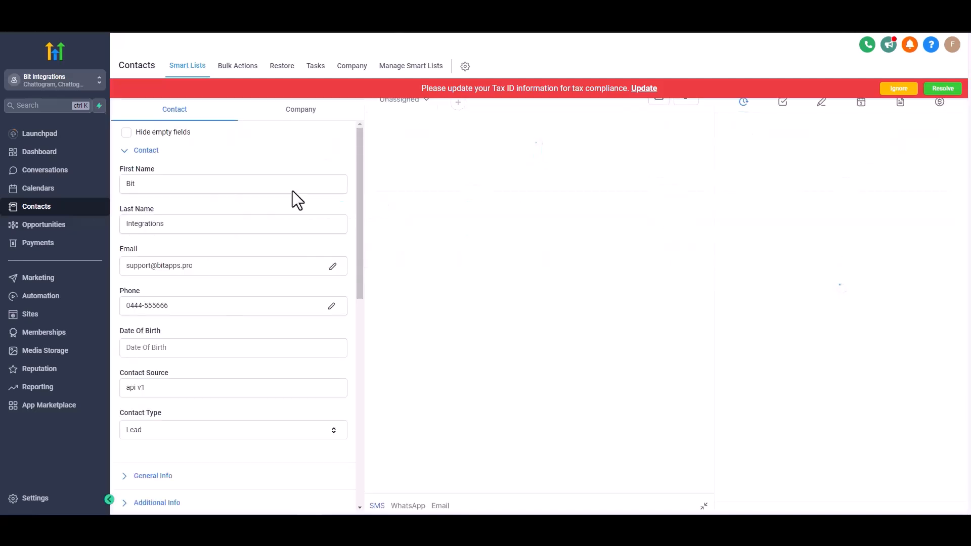